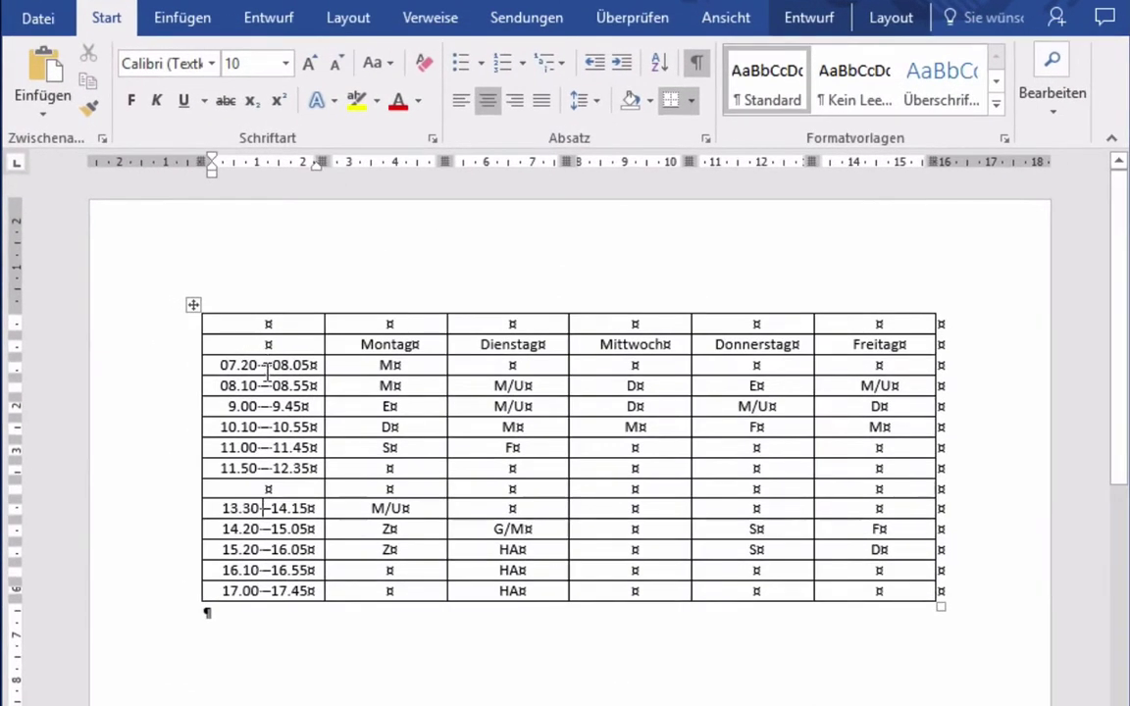
Select the whole timetable grid, from the top-left cell through the Freitag column's last entry.
mouse_move(198, 322)
drag(243, 322, 960, 600)
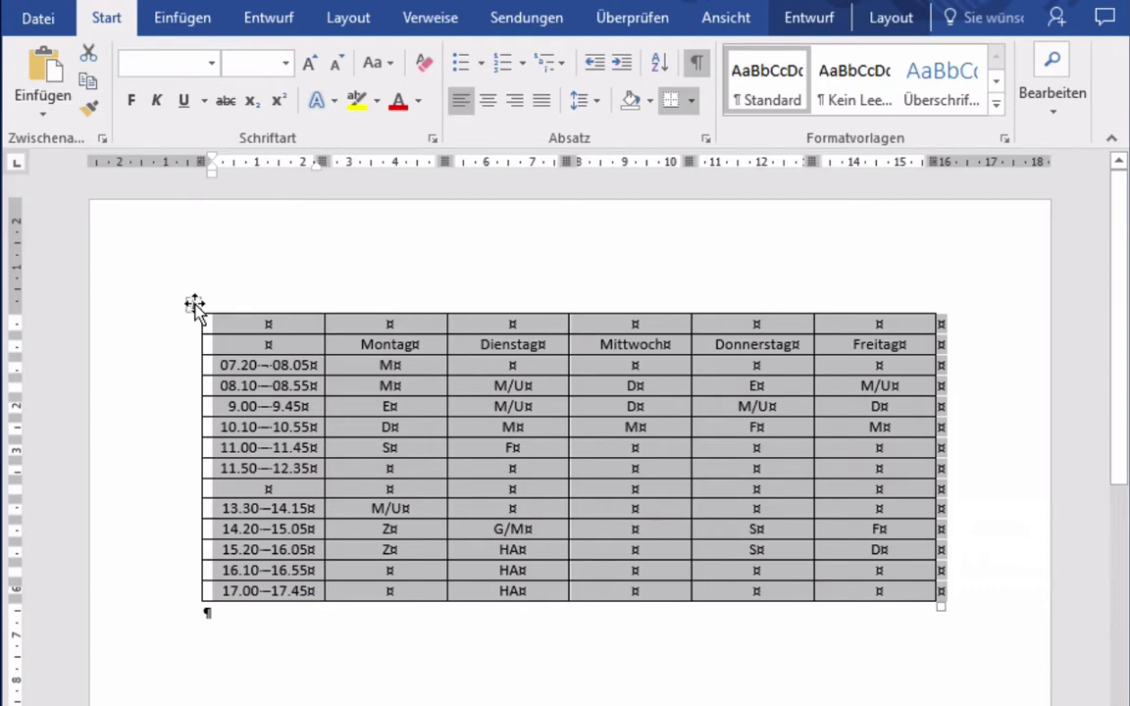
click(194, 305)
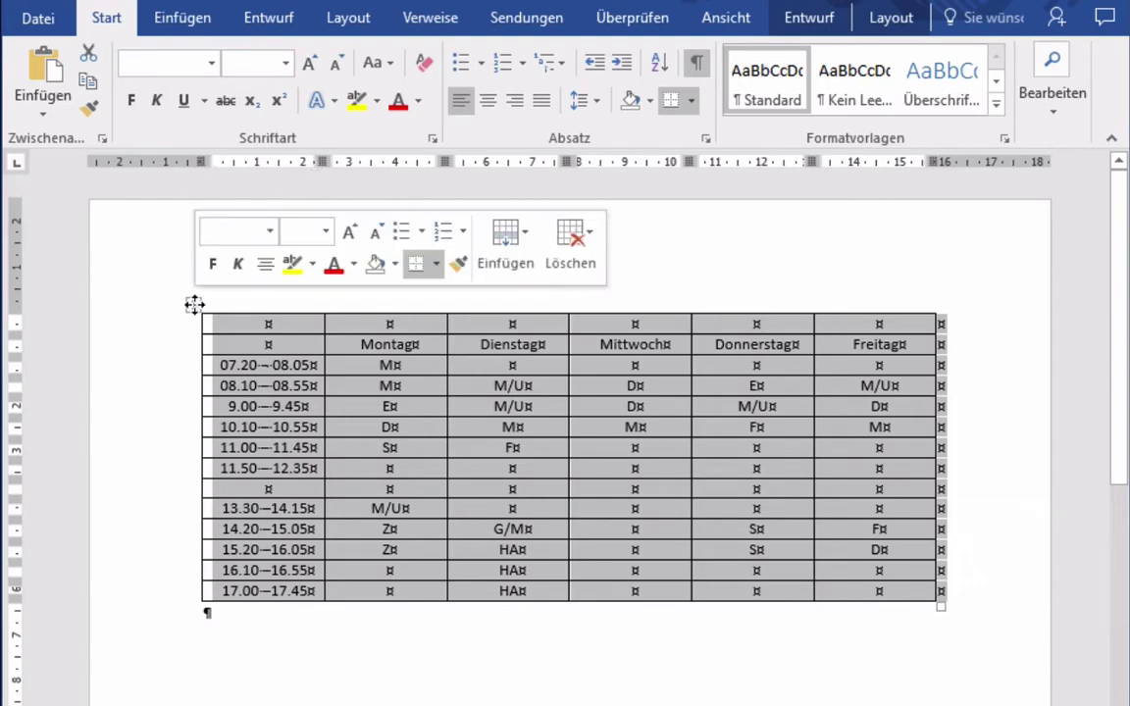
Set every timetable row to 0.7 cm height, leaving cell alignment unchanged.
click(893, 19)
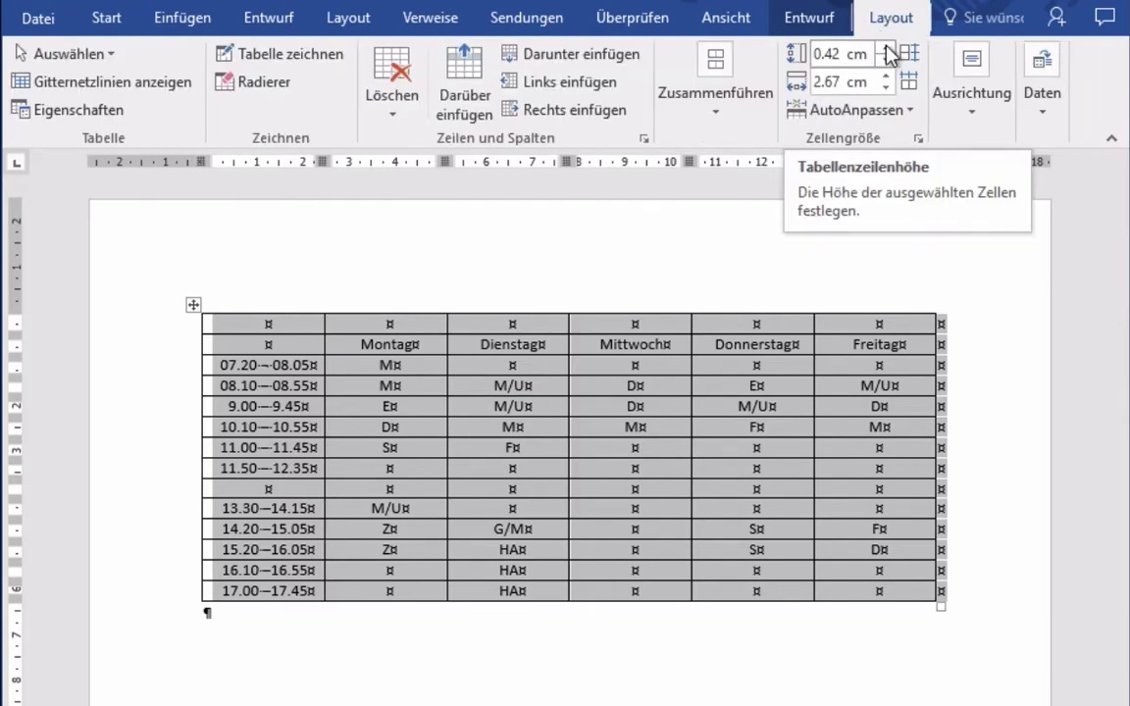
click(887, 49)
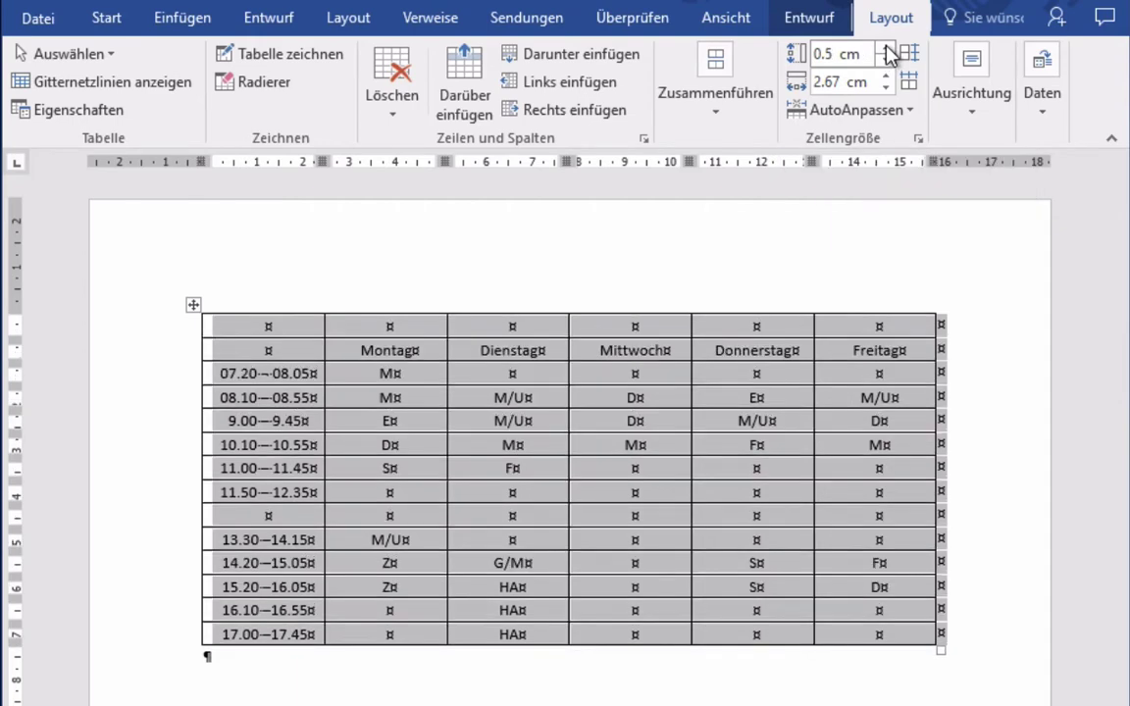
click(829, 54)
key(BackSpace)
text(7)
key(Return)
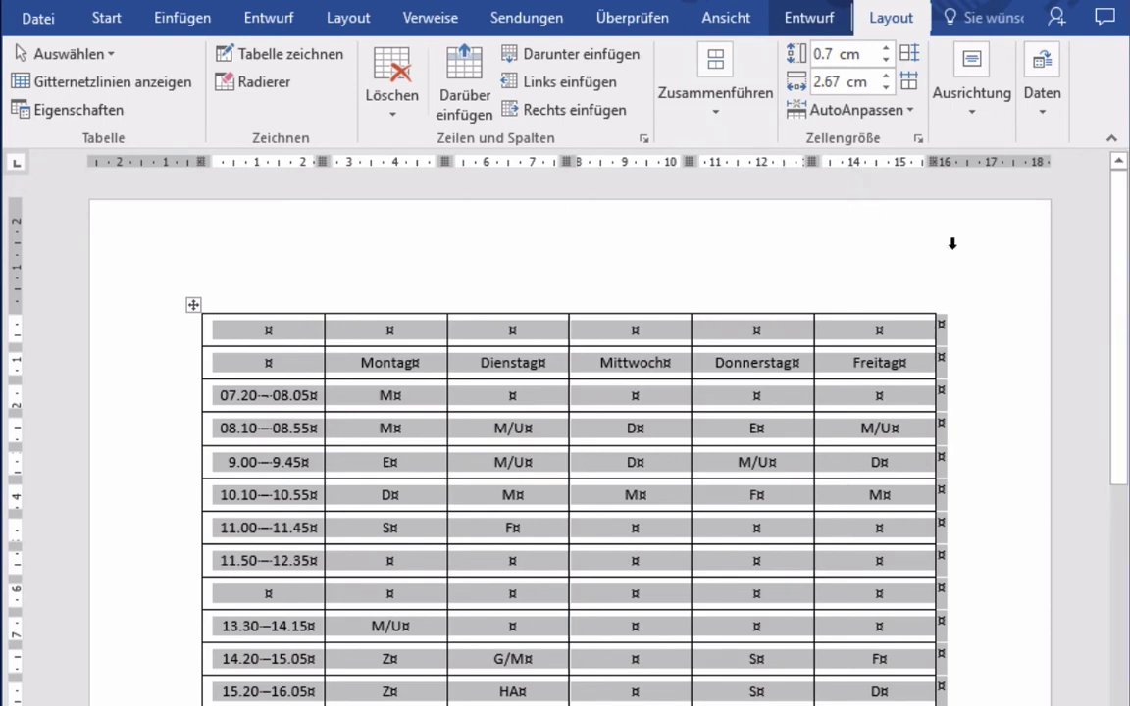
click(973, 112)
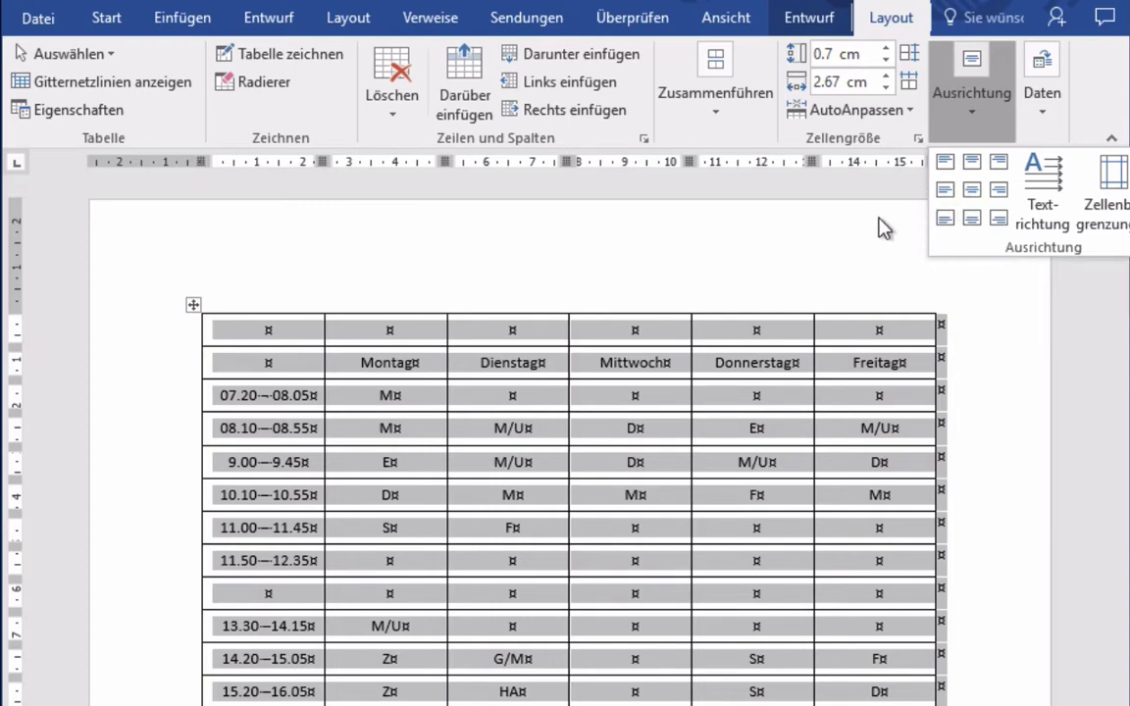
click(312, 598)
Select the entire empty break row below the 11.50–12.35 slot.
click(312, 592)
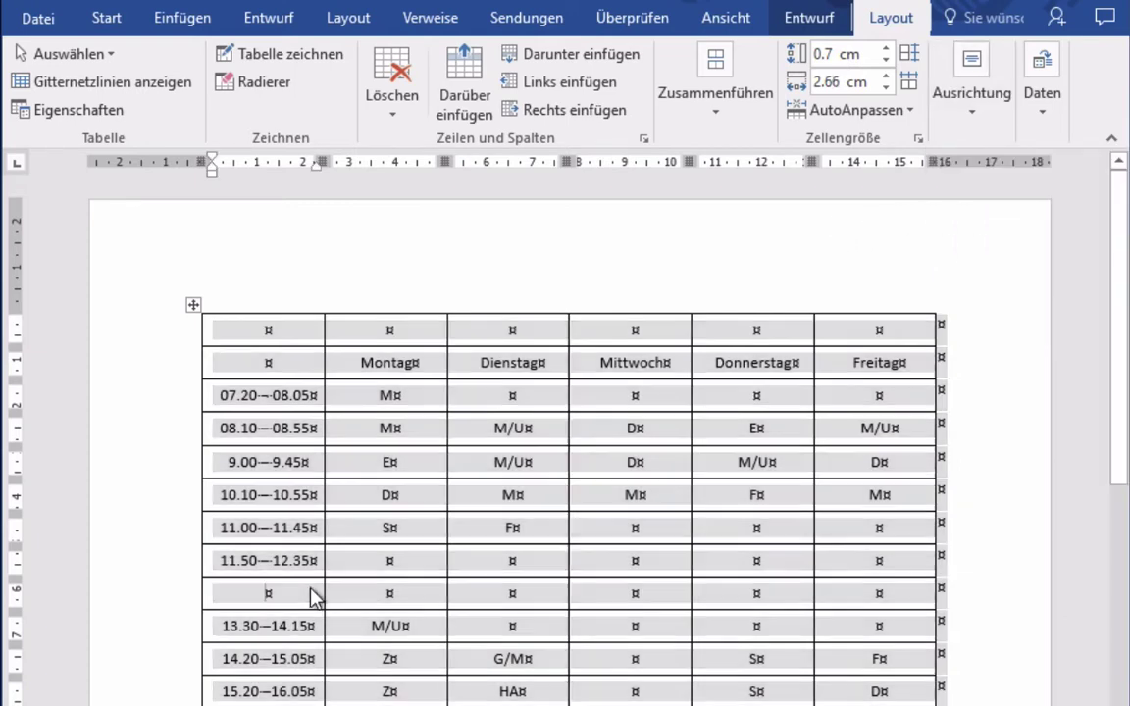
drag(312, 593, 883, 595)
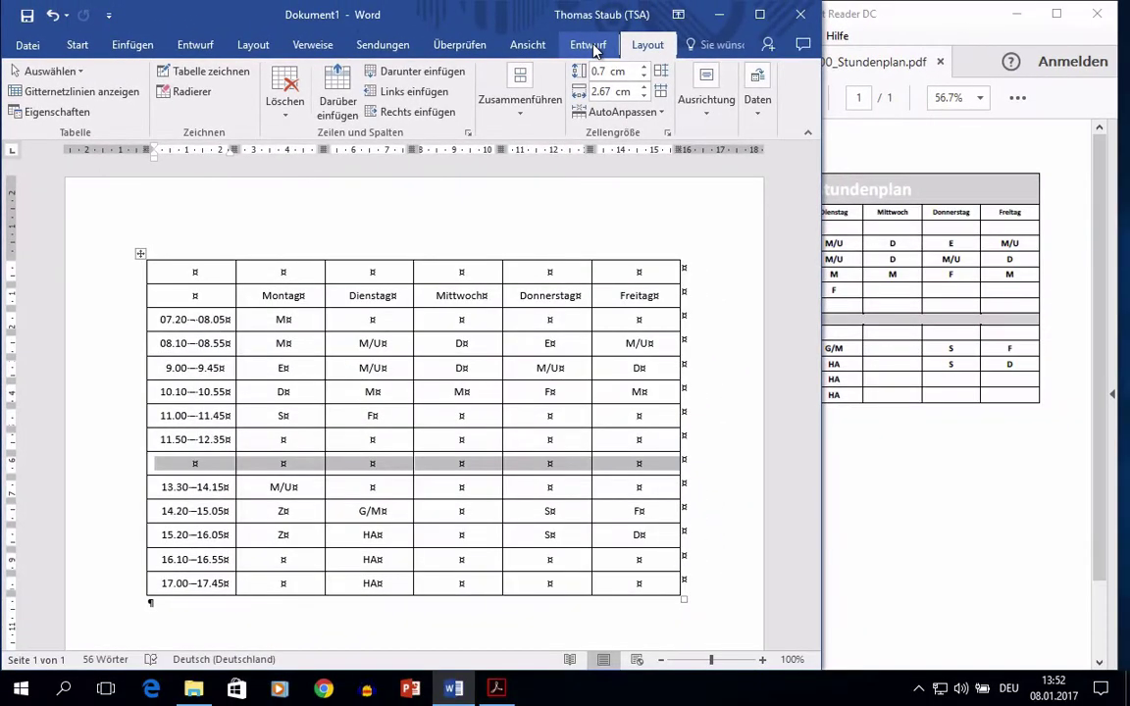
click(817, 25)
drag(807, 600, 1095, 601)
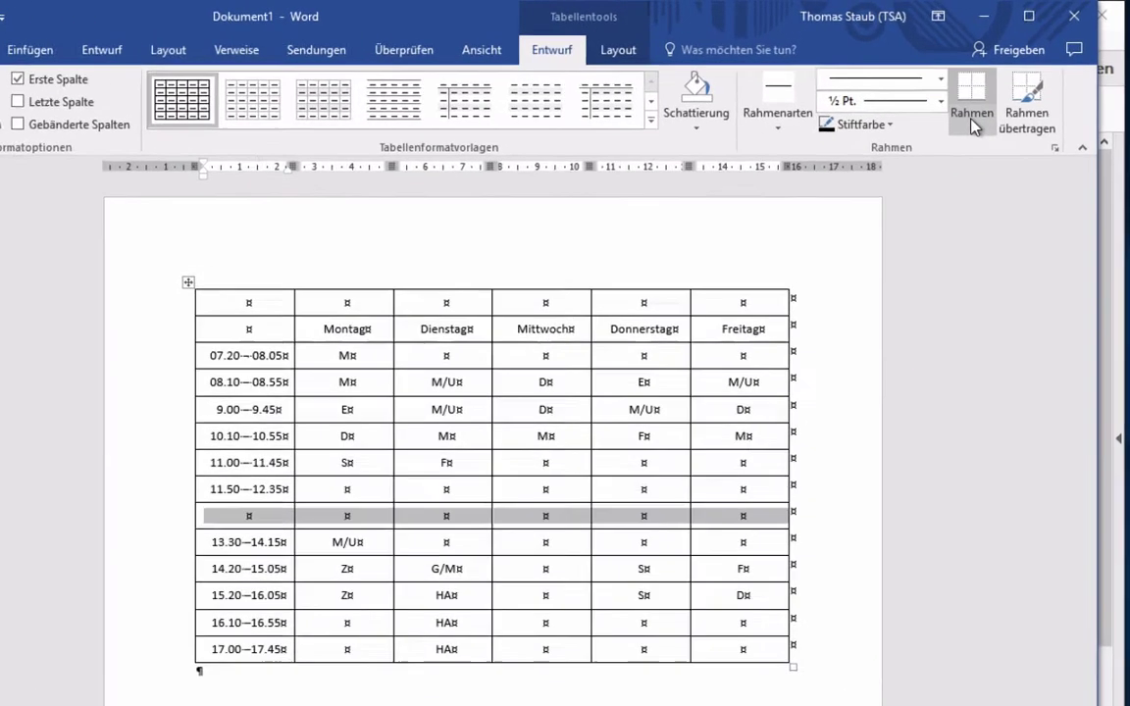
Give the break row inner vertical borders and grey shading.
click(981, 113)
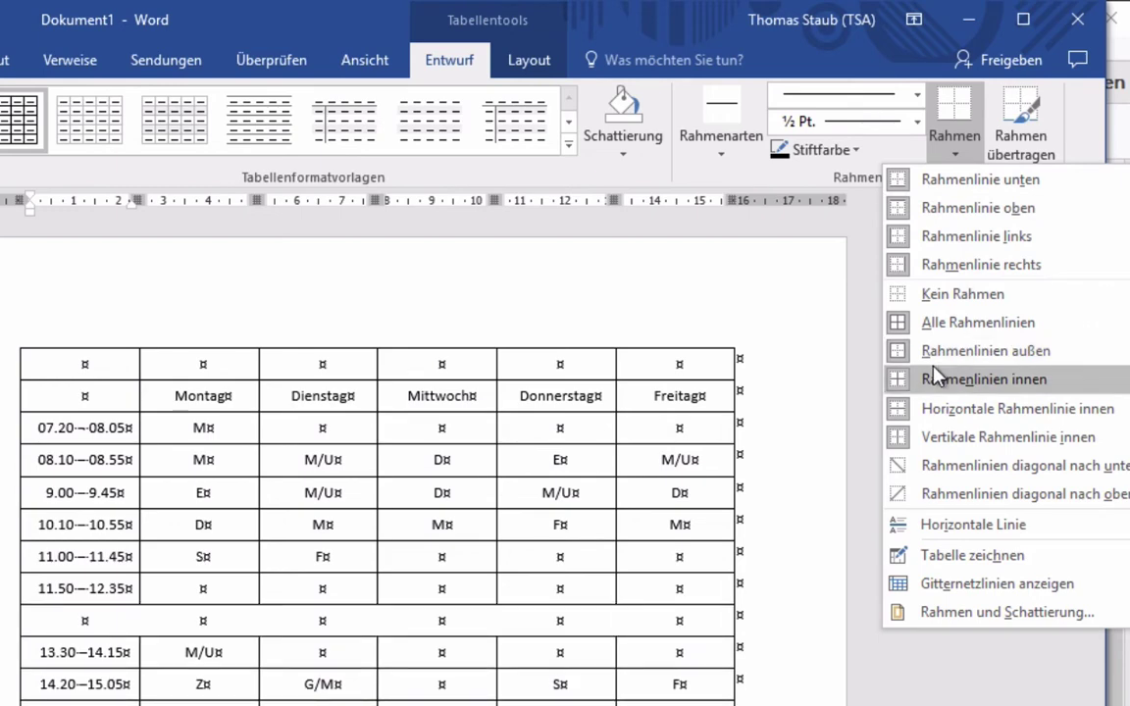
click(938, 438)
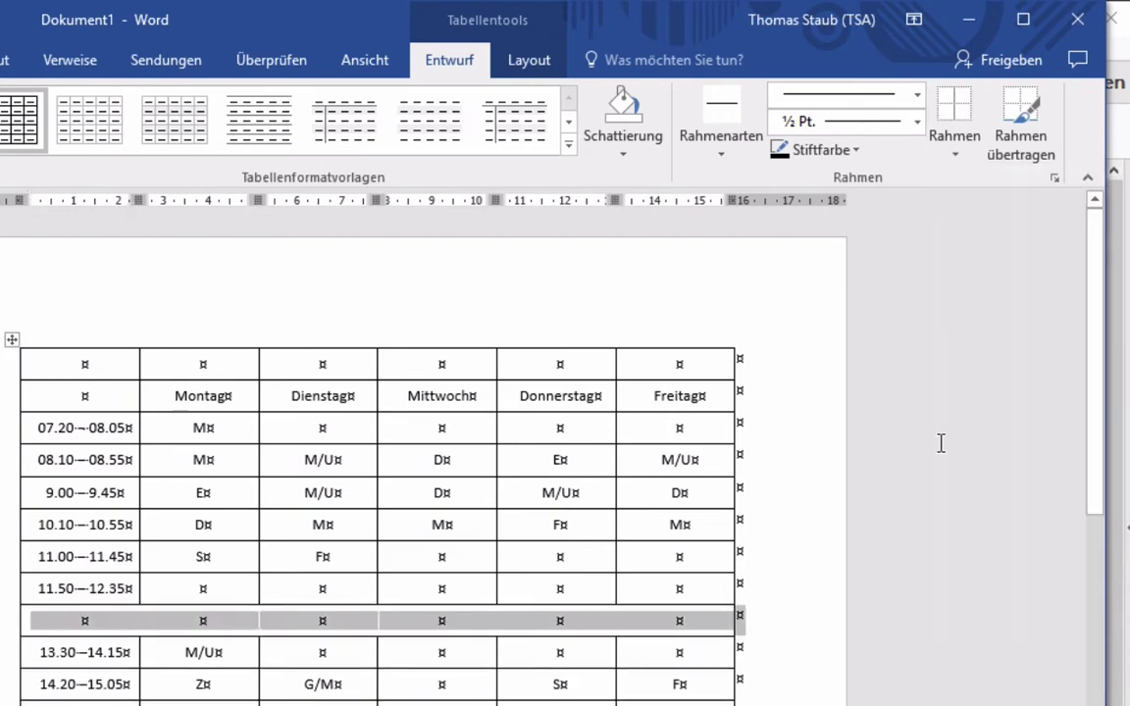
click(625, 157)
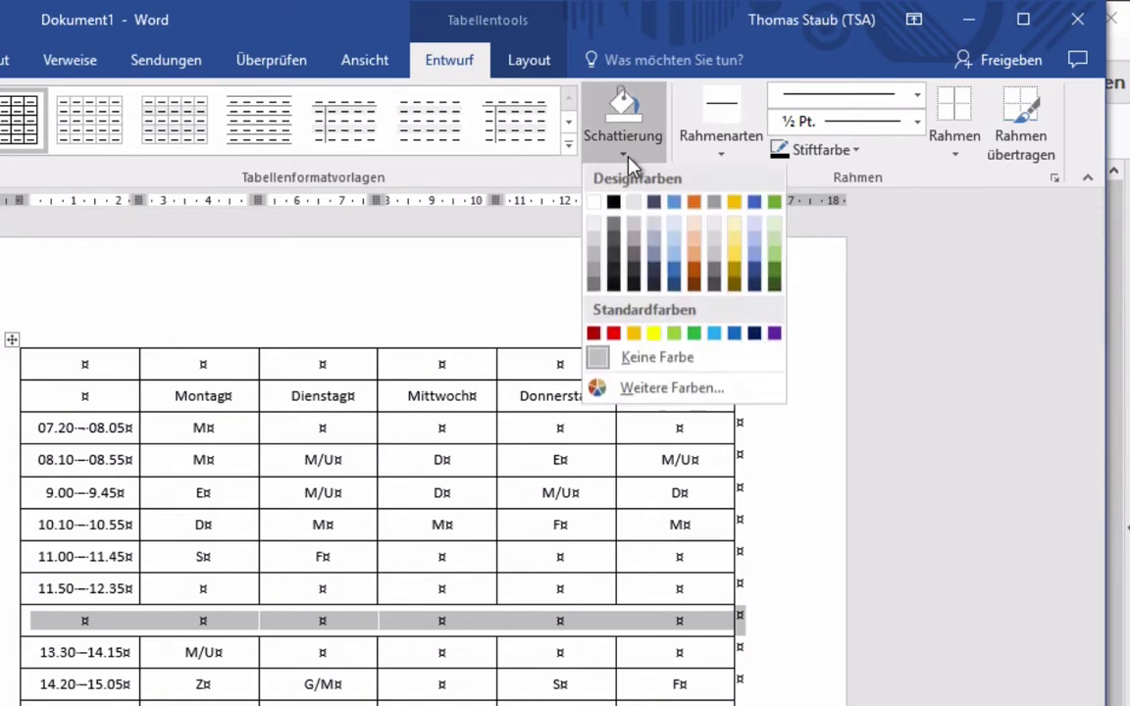
click(593, 257)
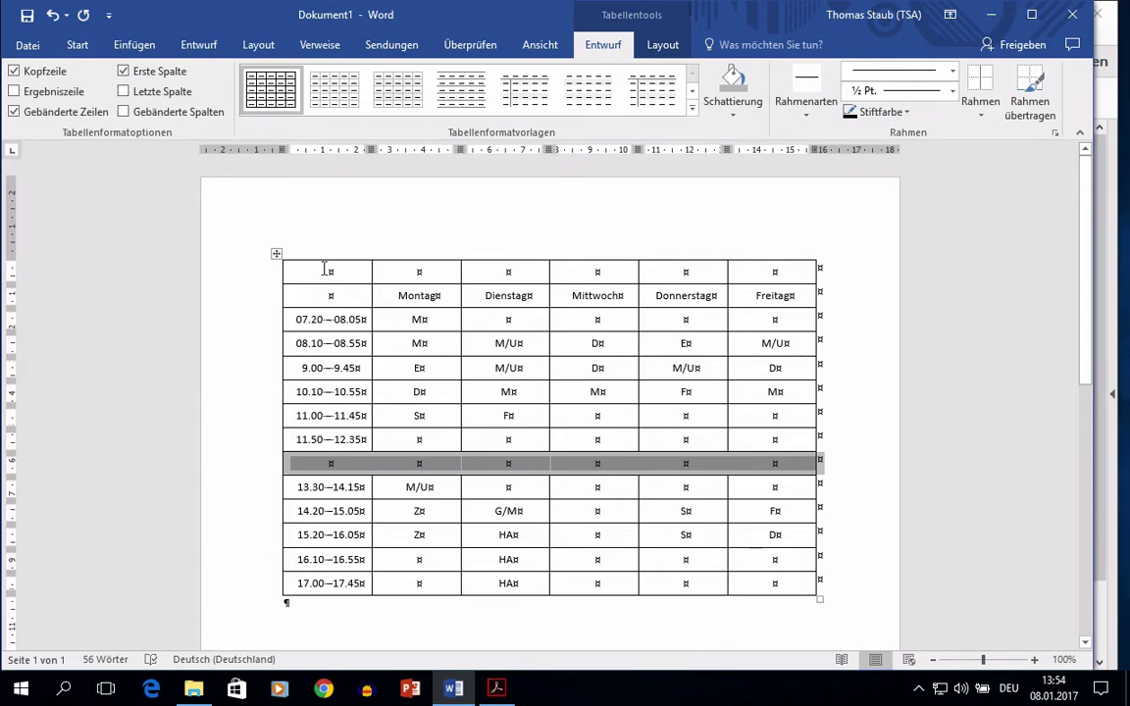
Merge the top row's cells into one and type the title 'Stundenplan' in it.
drag(324, 269, 770, 267)
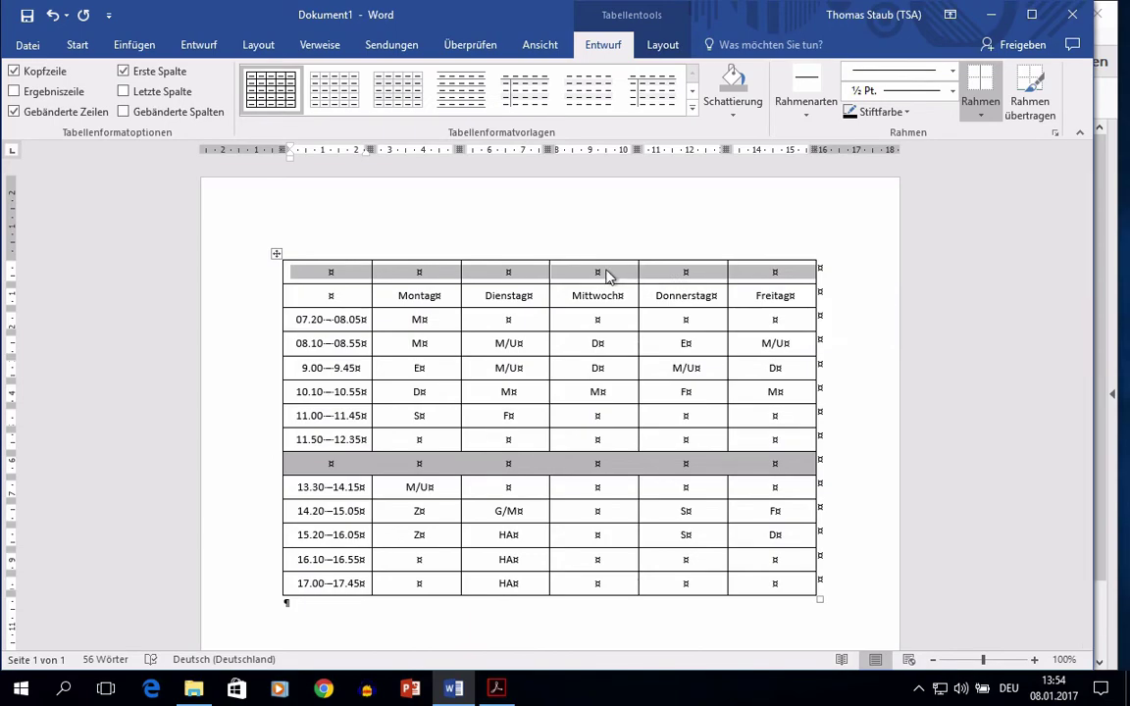
right_click(607, 278)
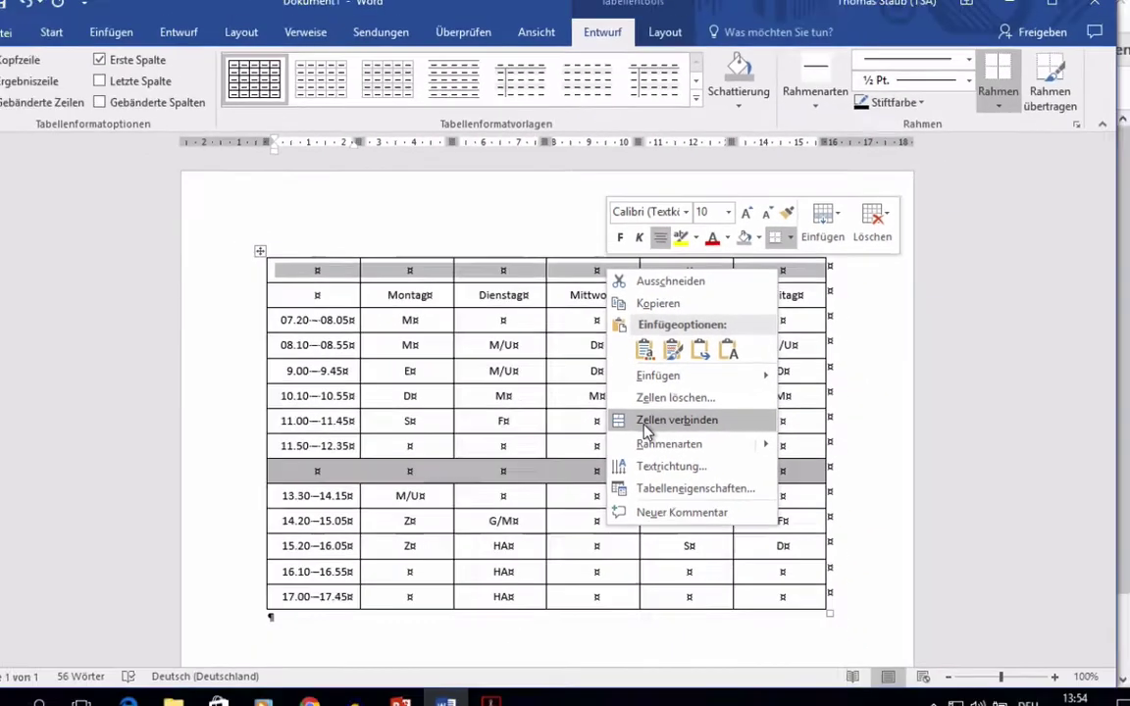
click(667, 494)
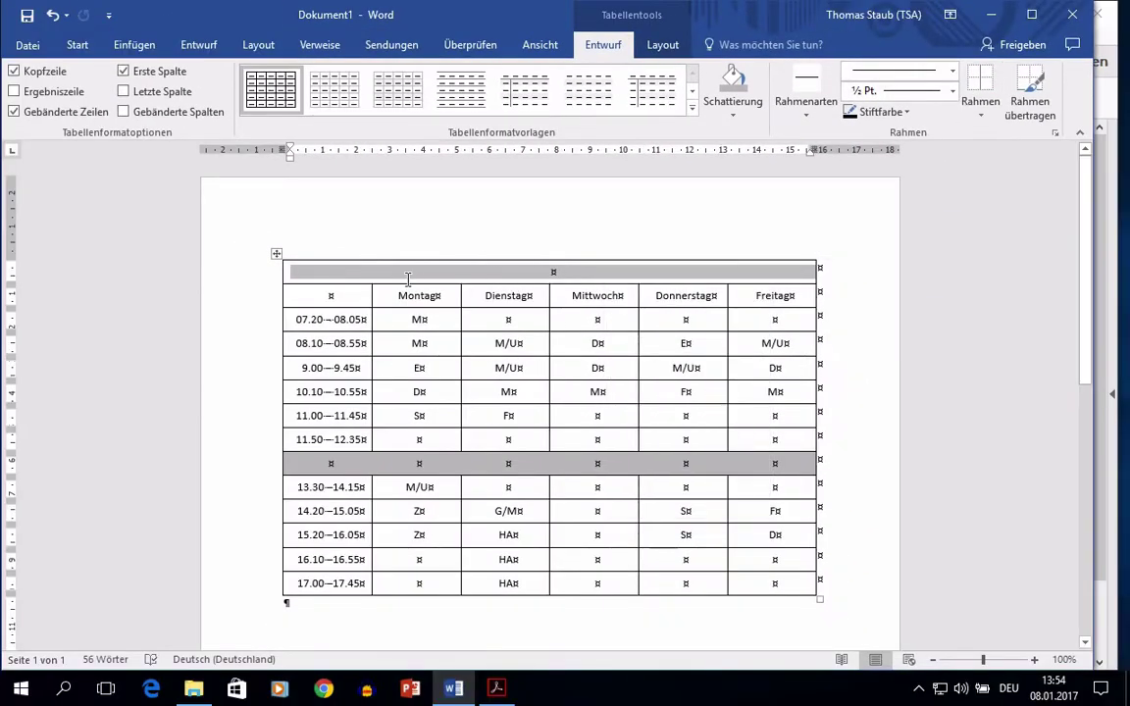
click(605, 275)
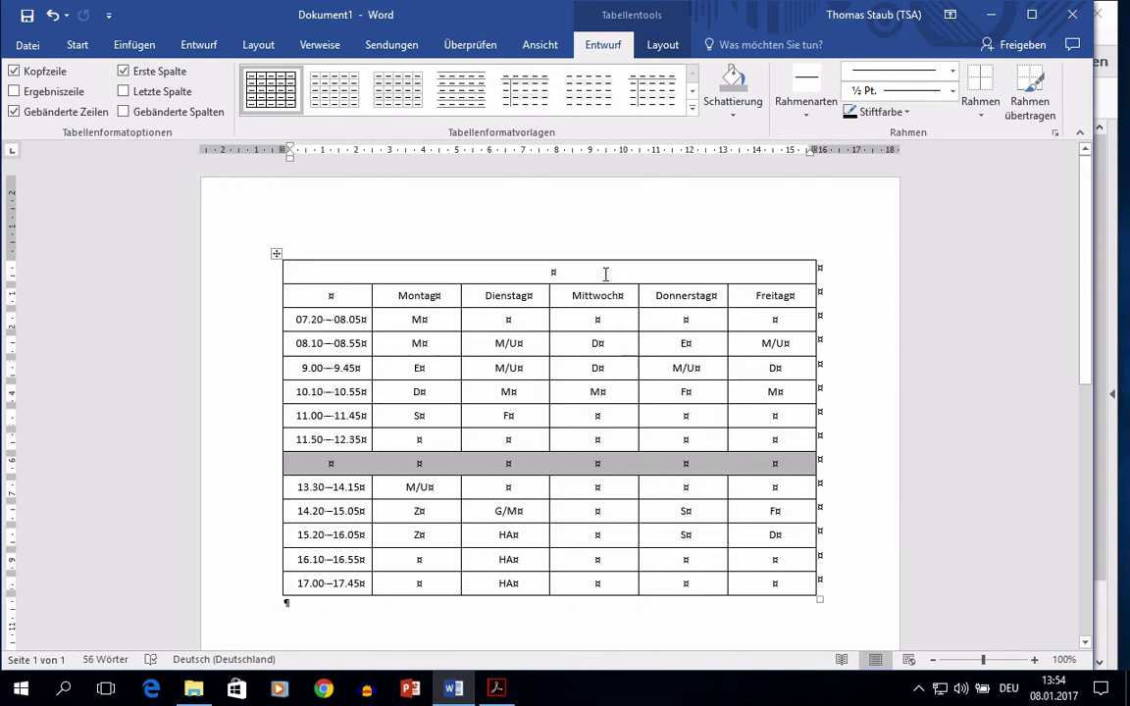
text(Stundenplan)
Format the 'Stundenplan' title as 24 pt, bold, white text.
double_click(553, 272)
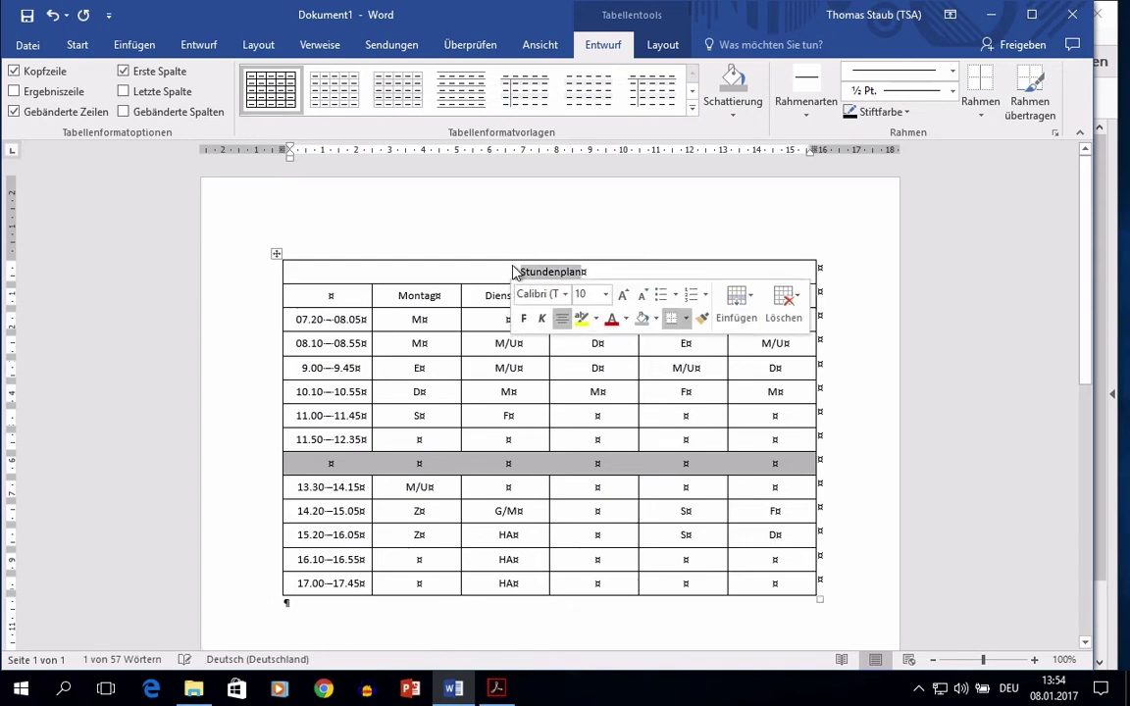
click(78, 45)
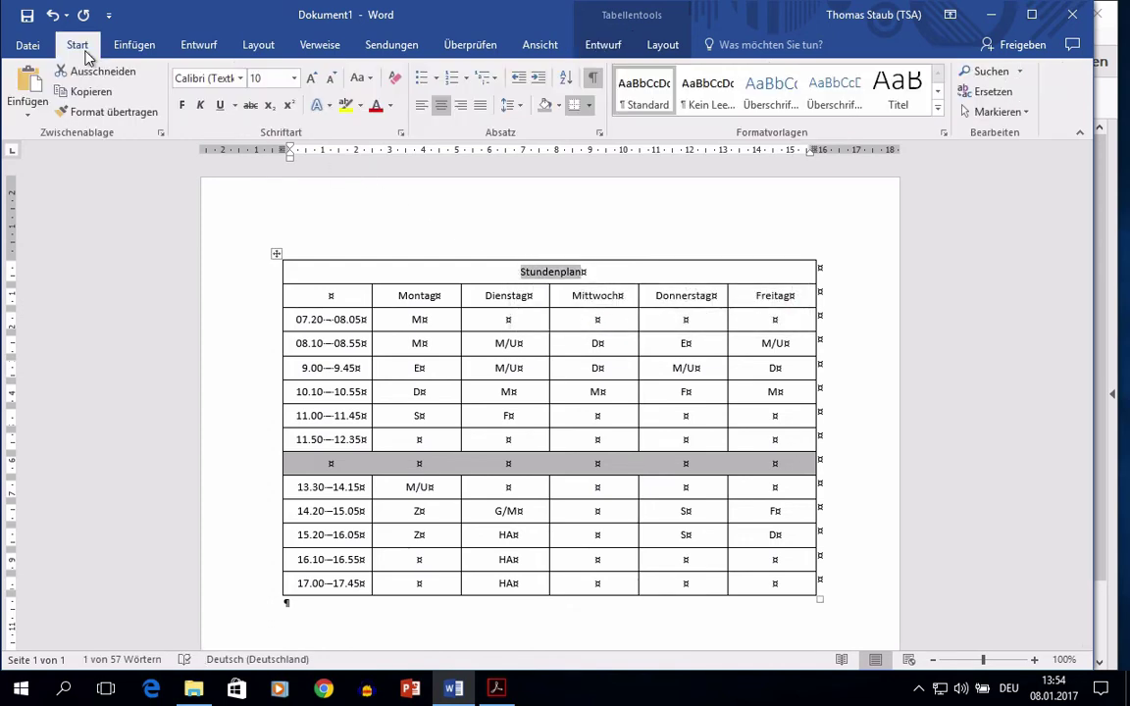
click(294, 78)
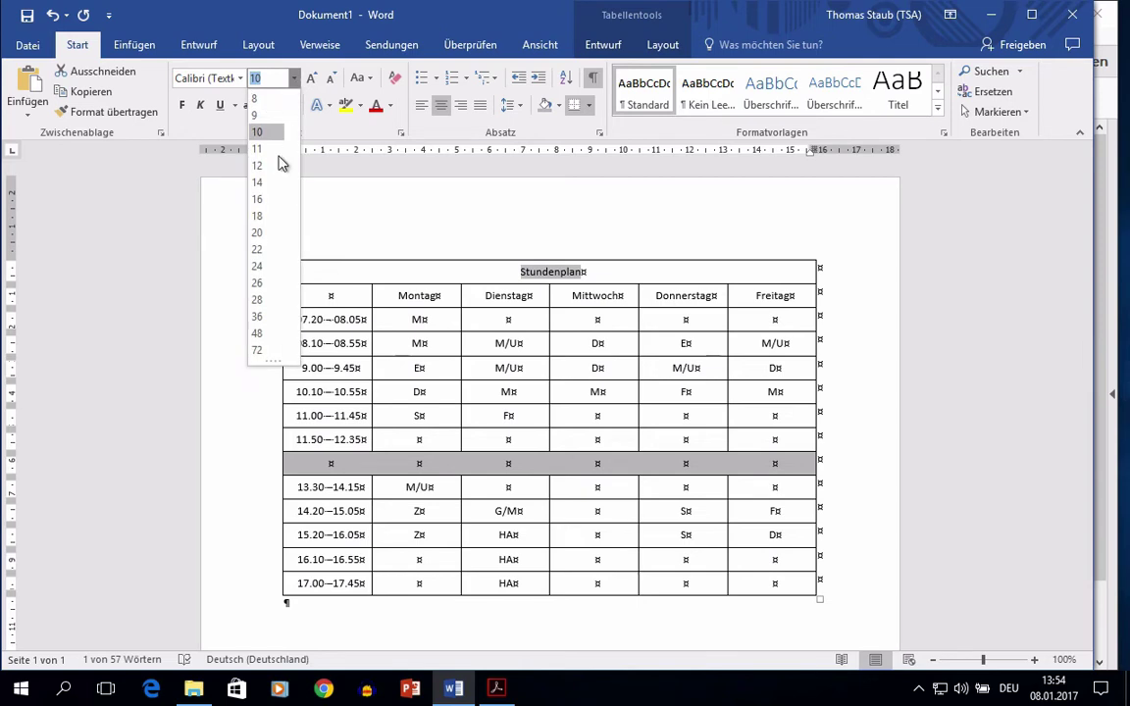
click(257, 265)
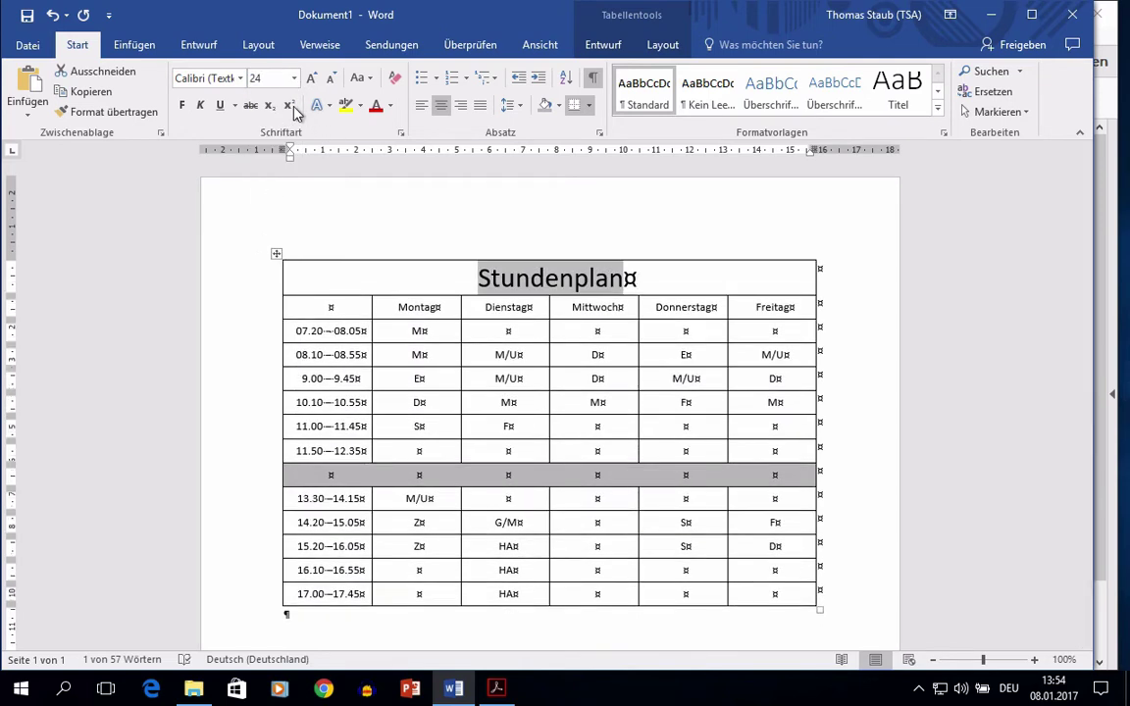
click(183, 105)
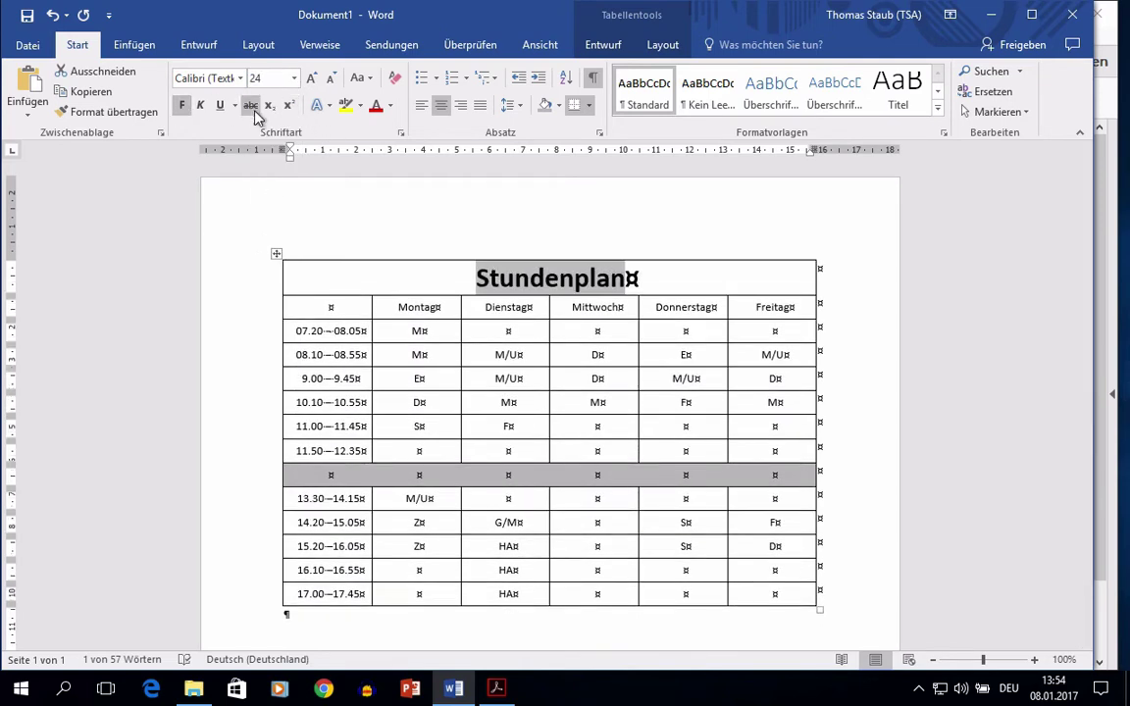
click(393, 110)
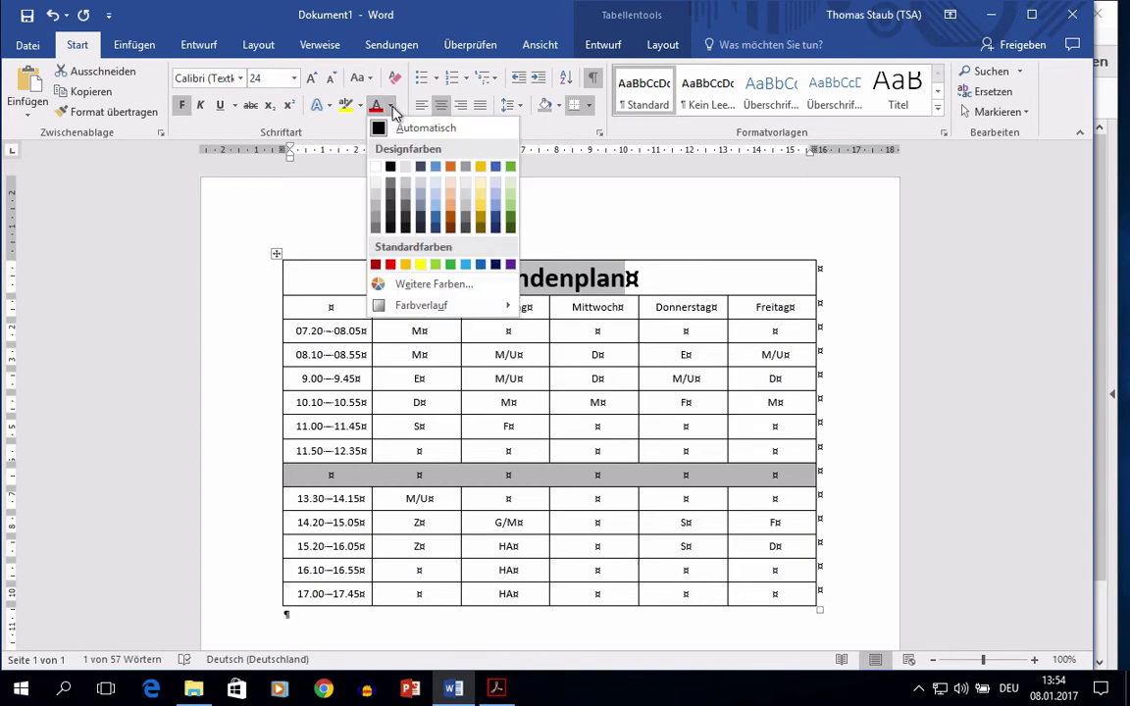
click(373, 167)
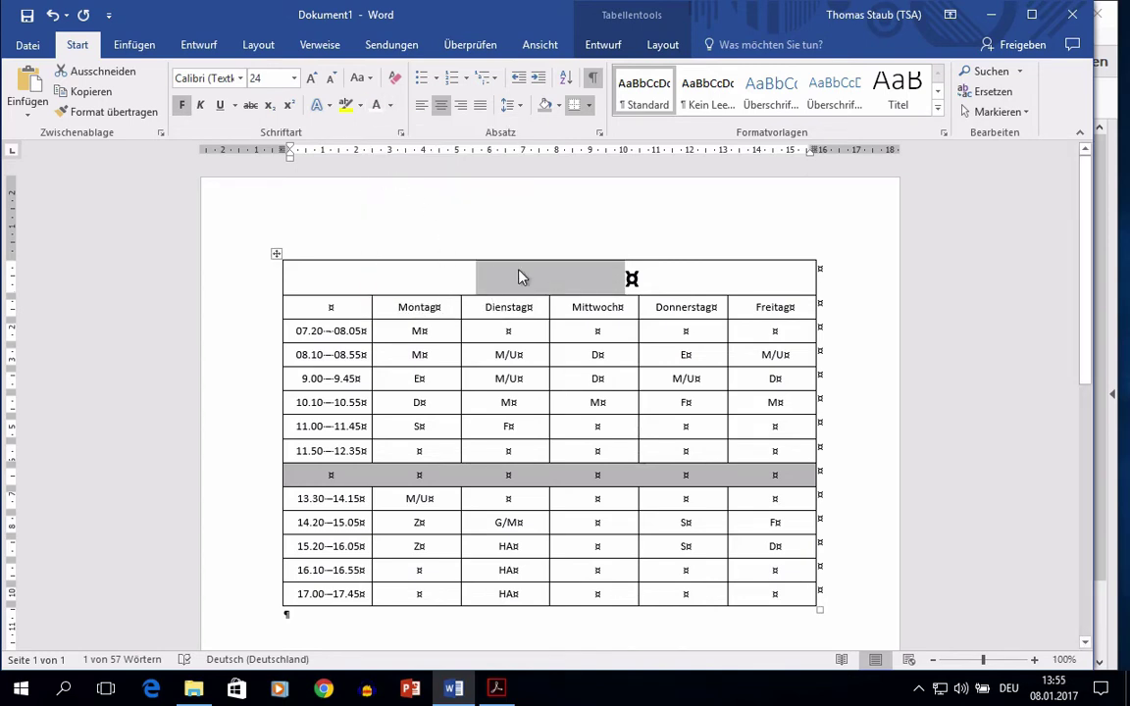
click(662, 46)
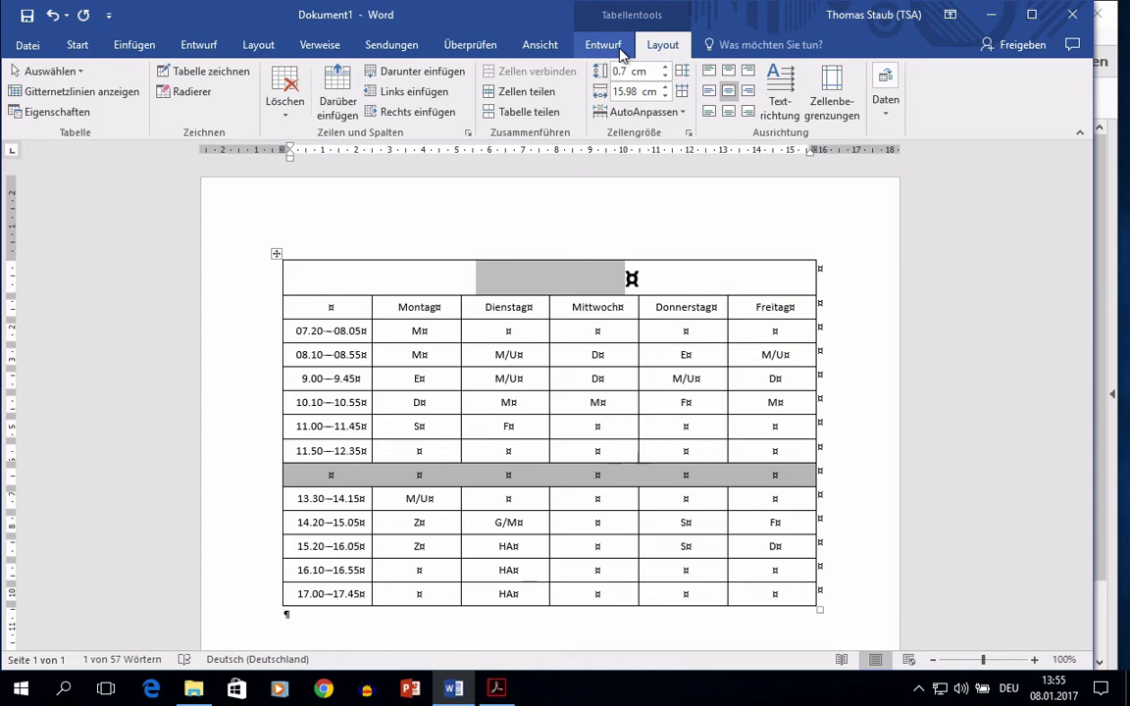
click(620, 56)
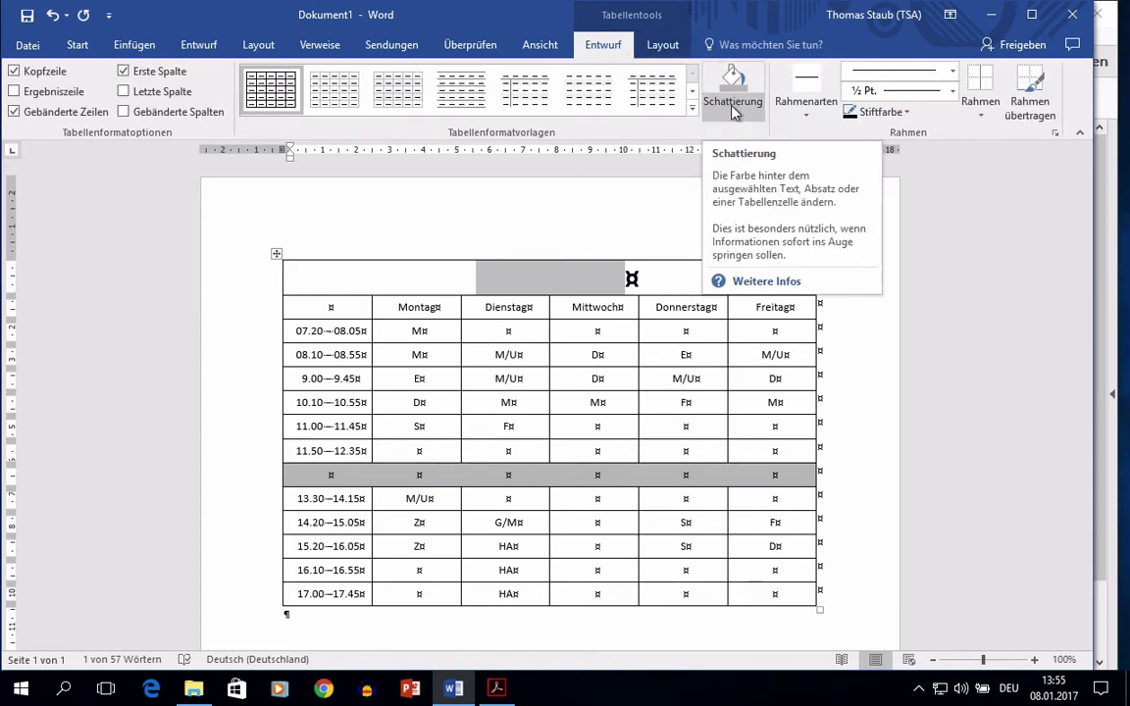
Shade the title row grey, drag it taller, and make the break row narrower.
click(734, 112)
click(715, 197)
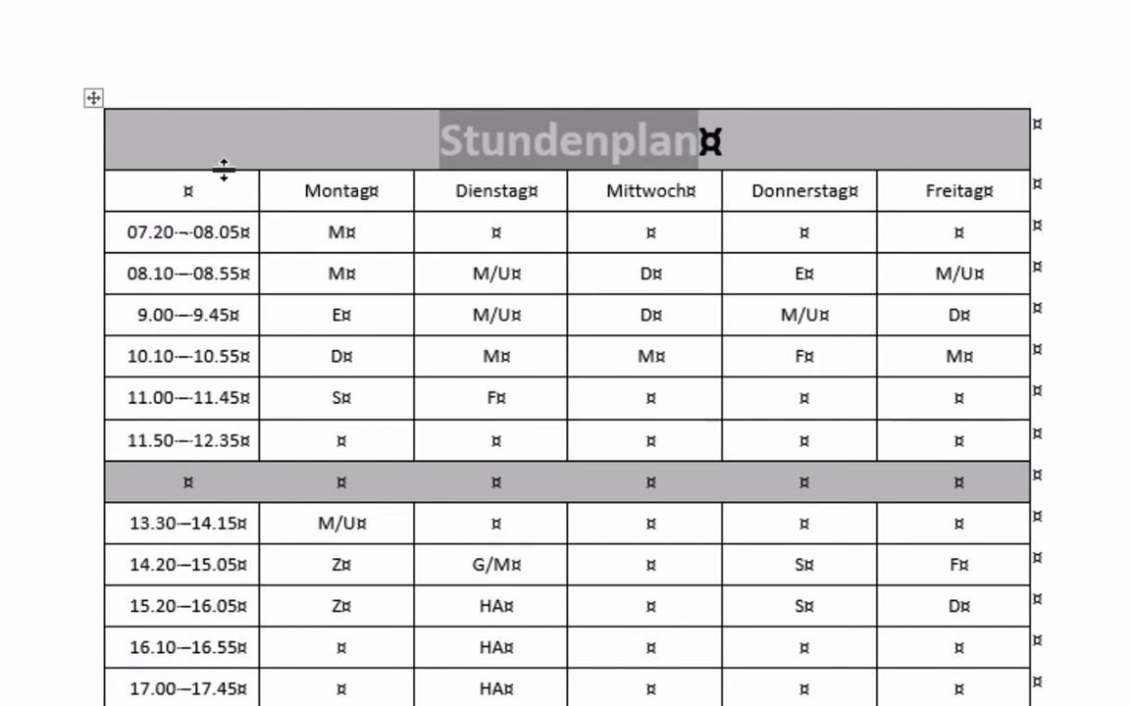
drag(223, 169, 224, 181)
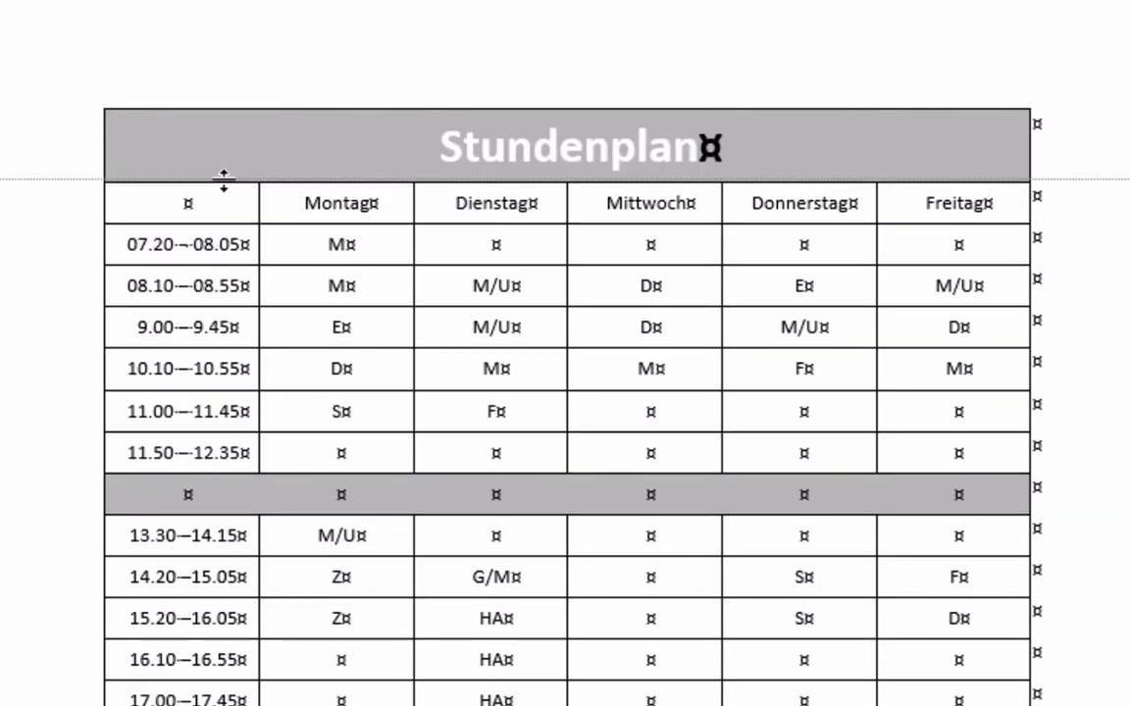
drag(223, 179, 224, 181)
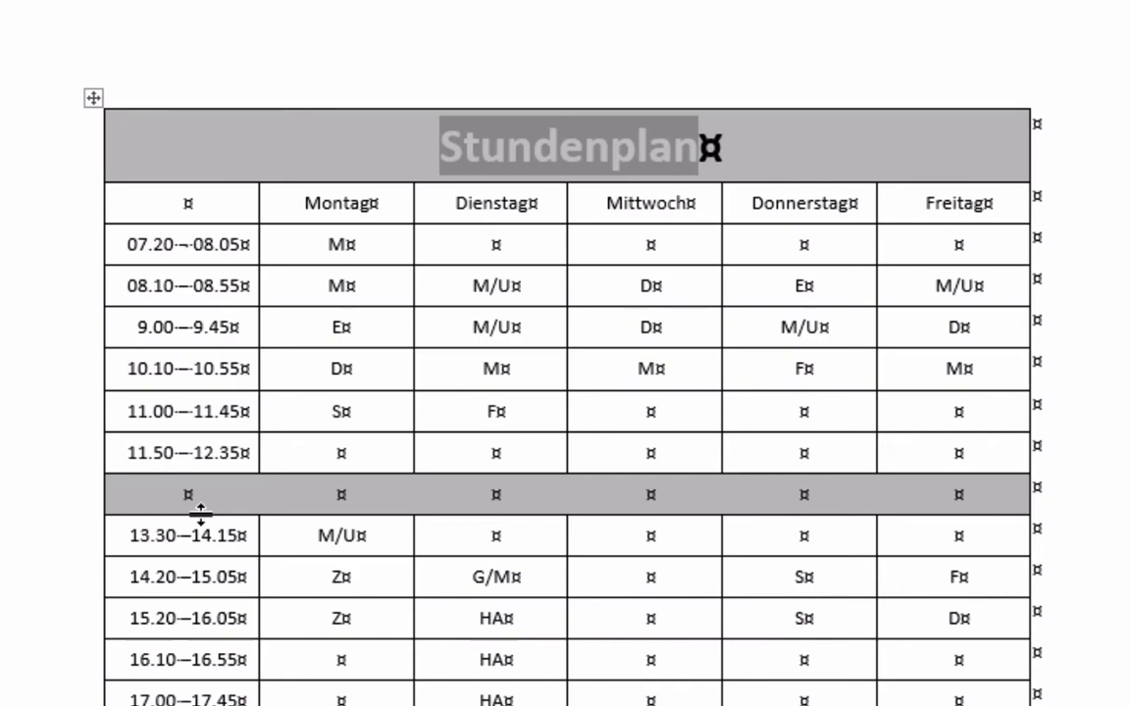
drag(200, 512, 207, 493)
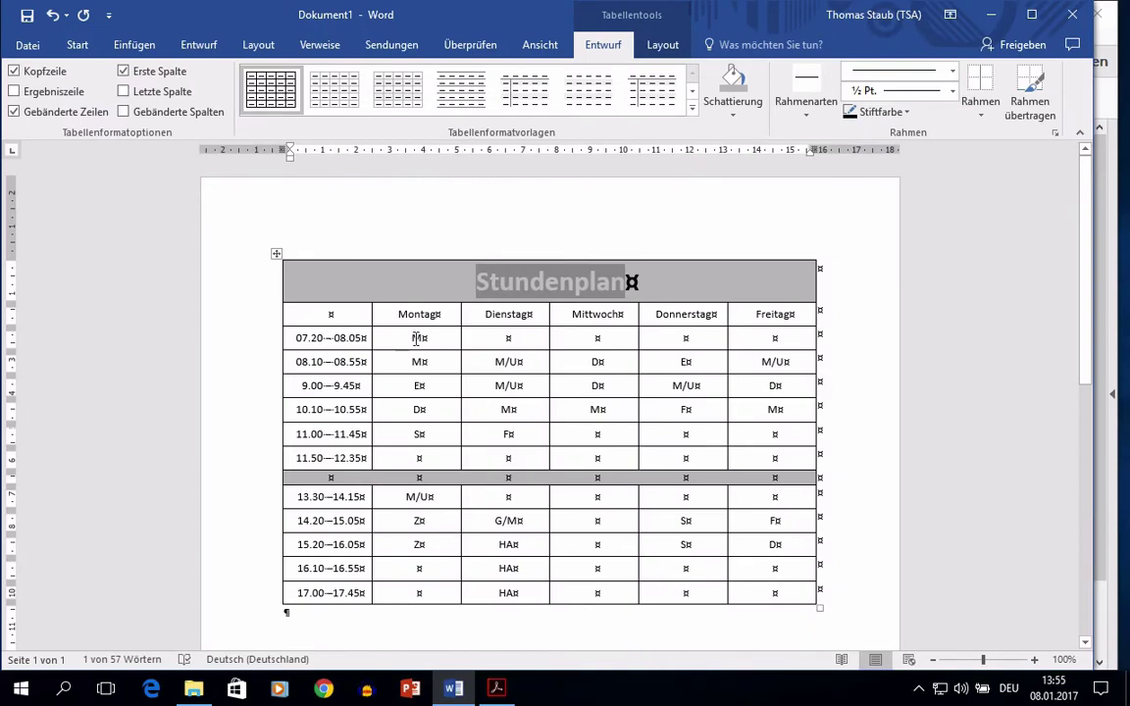
Increase the font size of all timetable entry cells.
drag(416, 338, 793, 598)
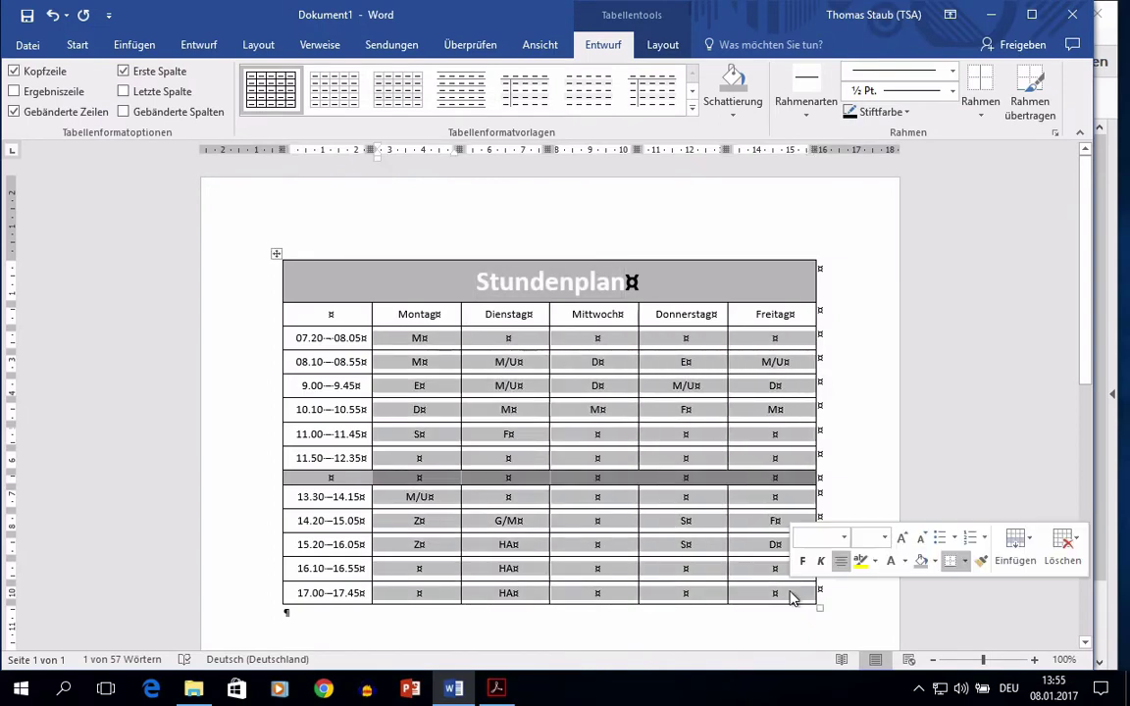
click(79, 46)
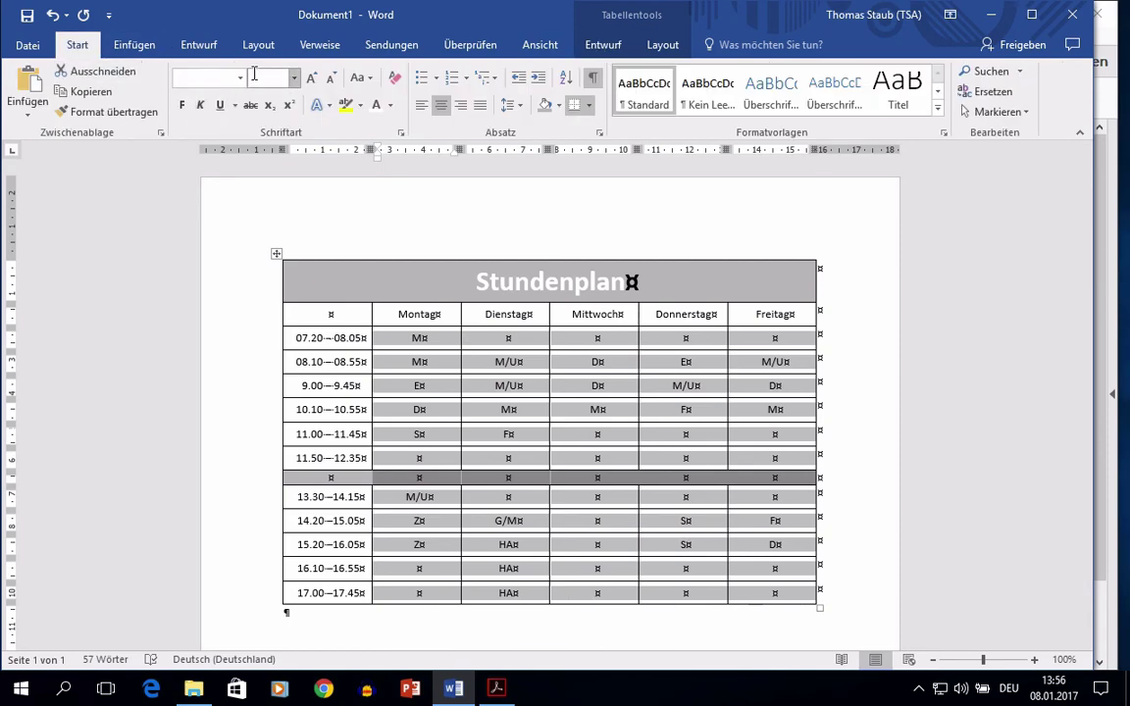
click(295, 78)
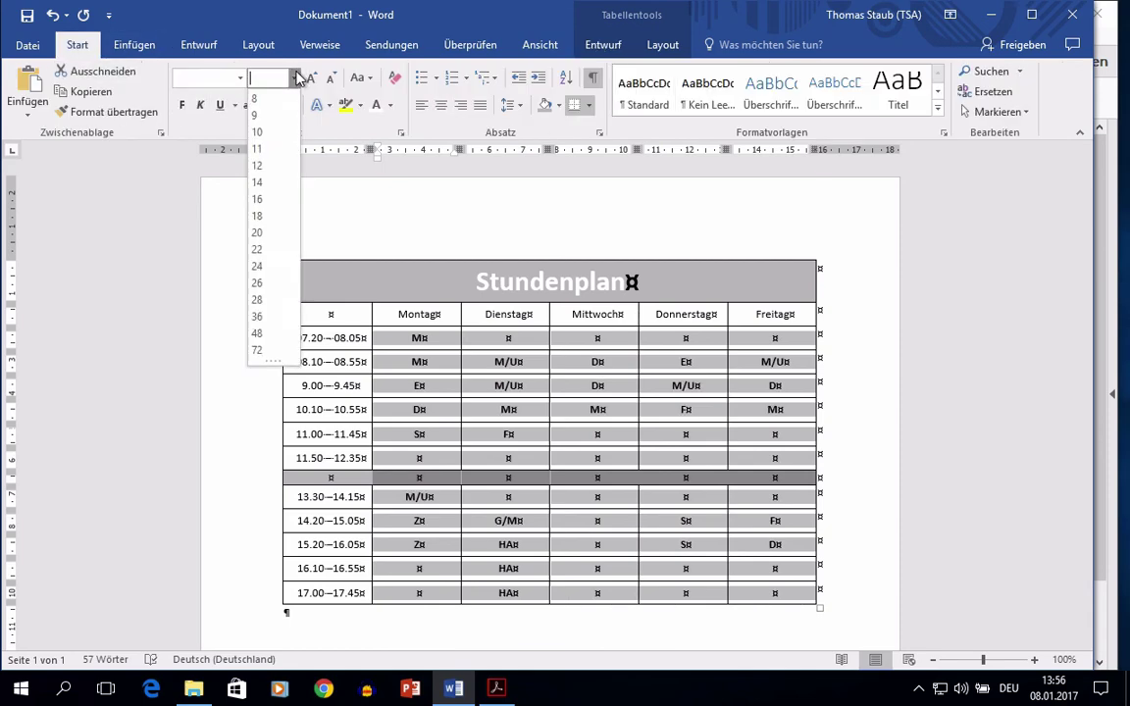
click(258, 166)
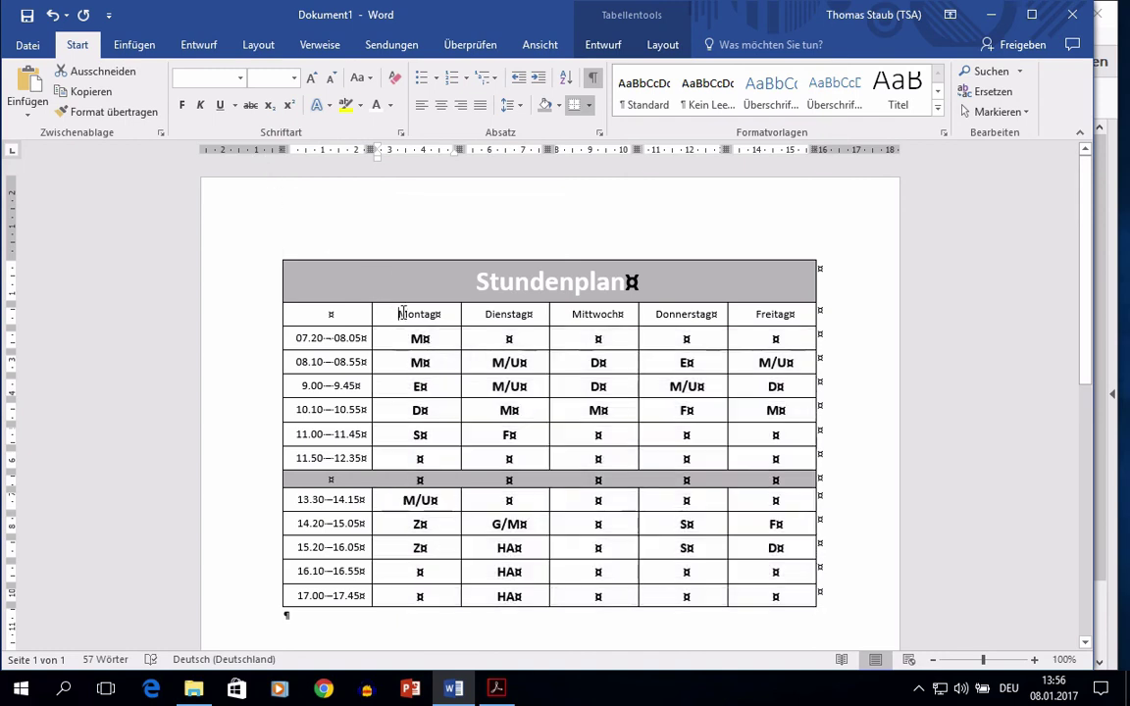
Make the weekday headers Montag to Freitag bold.
drag(396, 315, 787, 324)
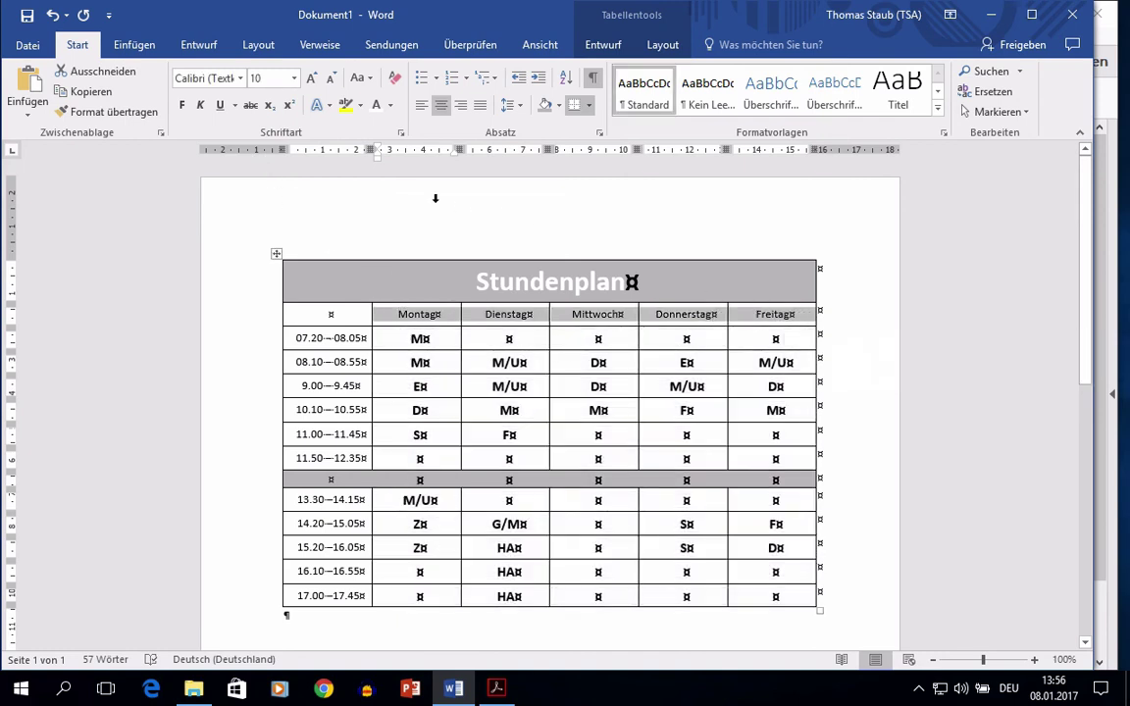
click(182, 105)
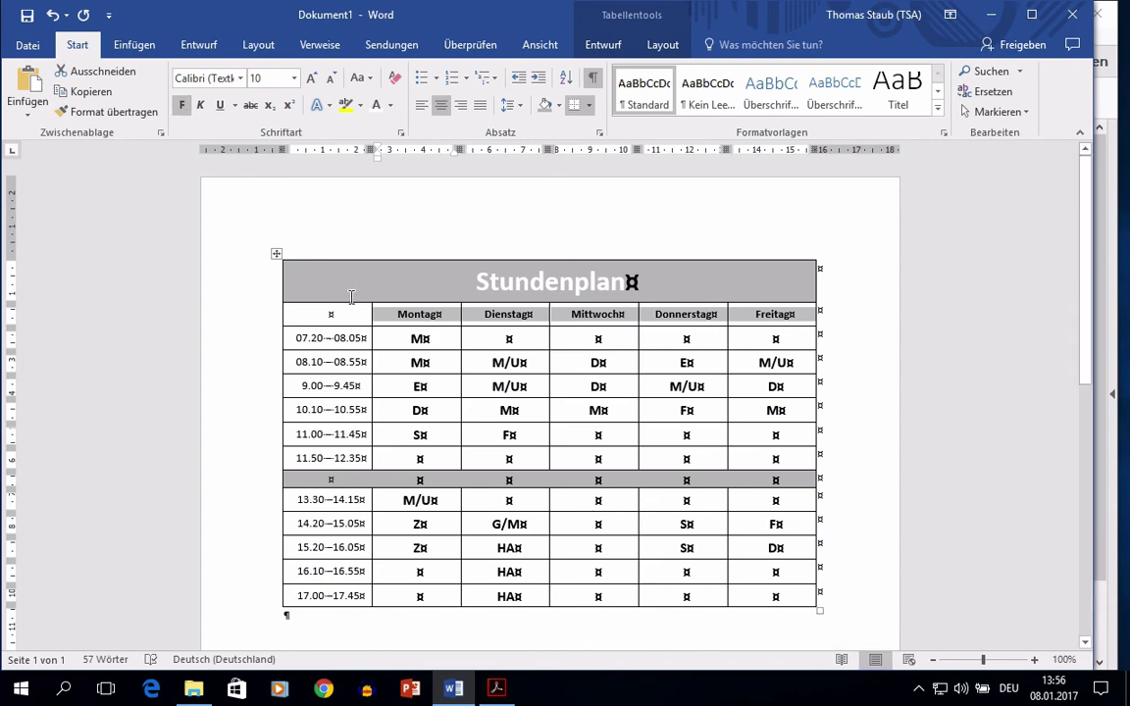
drag(1092, 670, 823, 668)
Arrange Word beside the 00_Stundenplan.pdf model and hide formatting marks to compare the table.
drag(755, 670, 1007, 670)
click(908, 525)
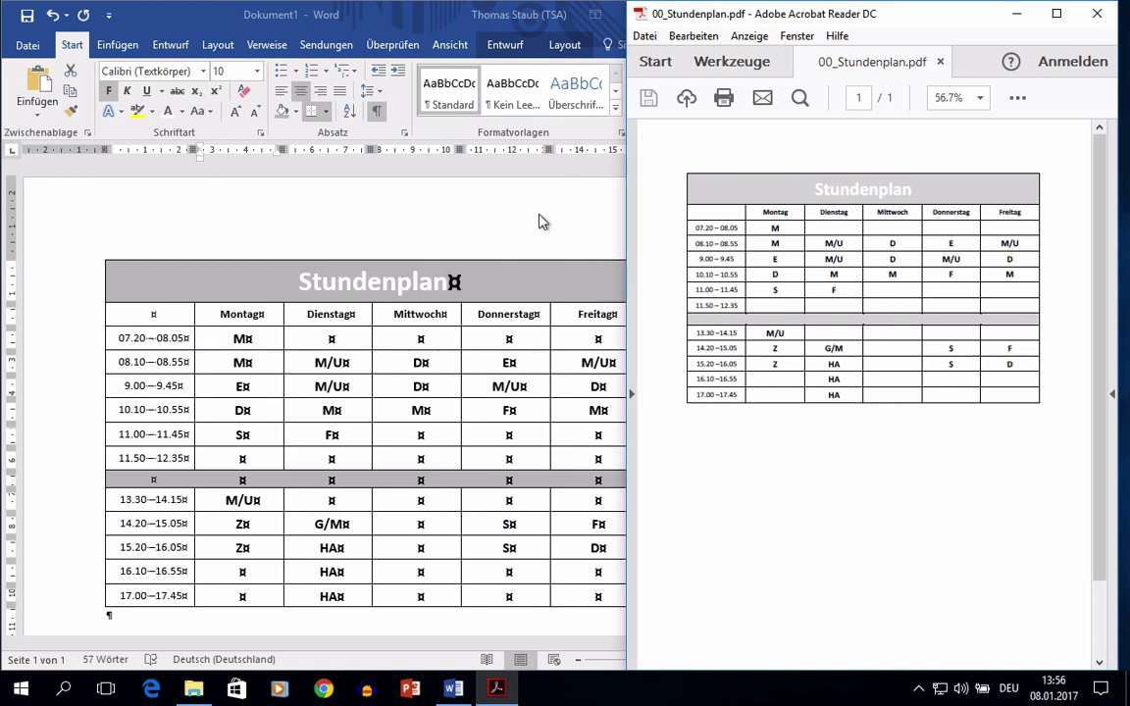
click(381, 118)
click(377, 113)
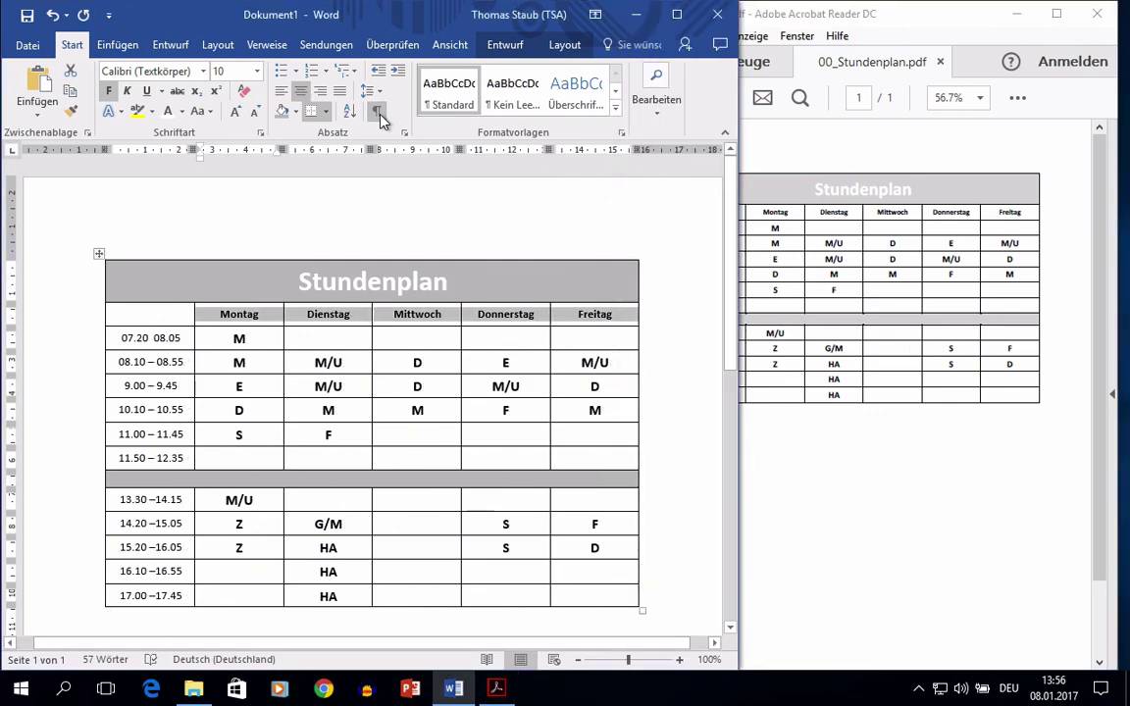
click(721, 515)
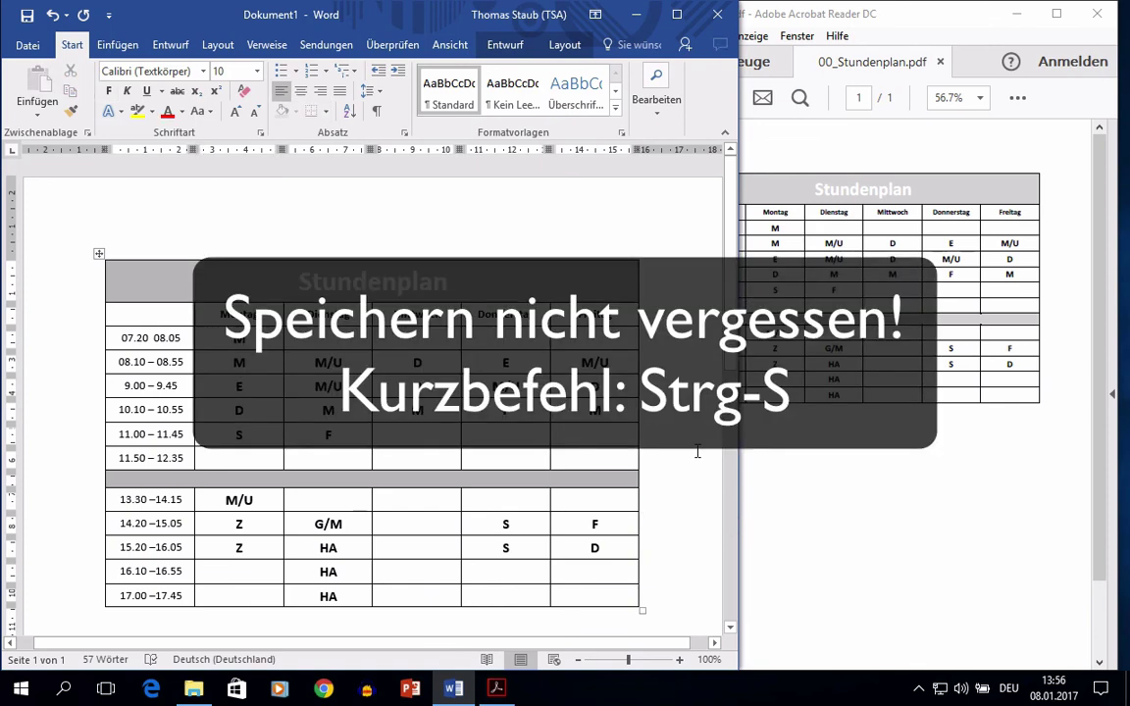